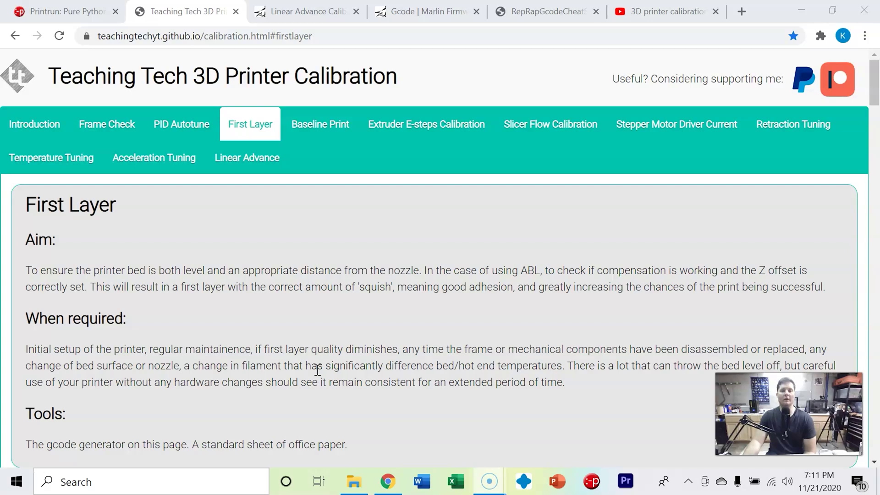
Step: Scroll the First Layer guide down until the First layer gcode generator heading appears
scroll(317, 370, down, 3)
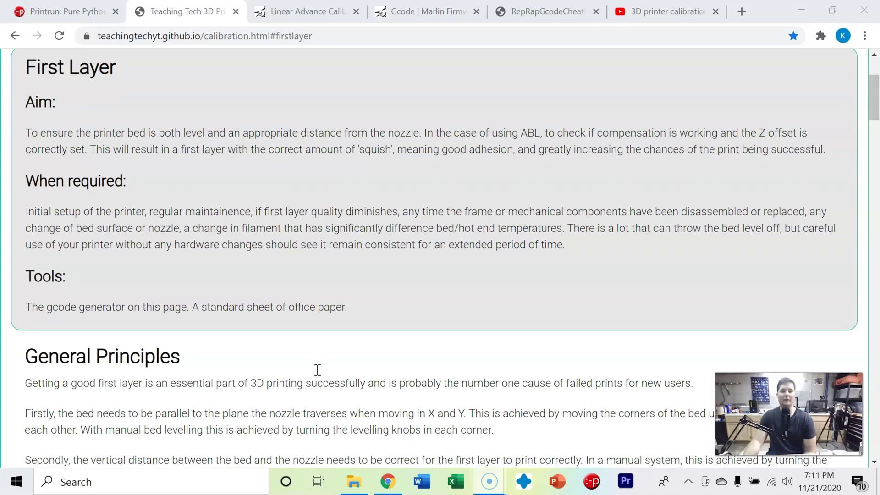
scroll(318, 370, down, 7)
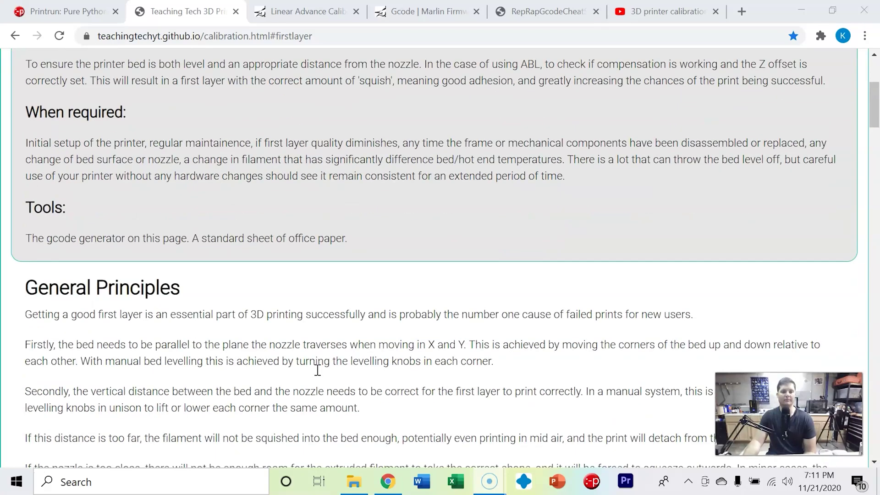
scroll(318, 371, down, 14)
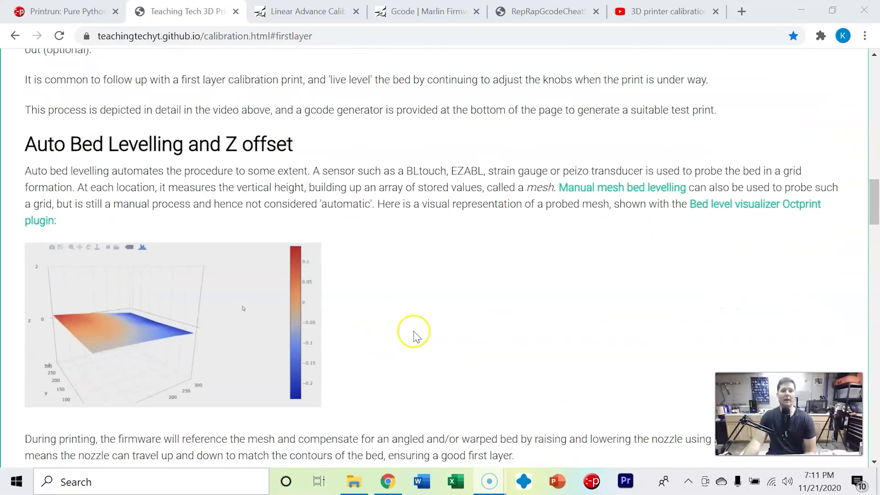
scroll(414, 336, down, 7)
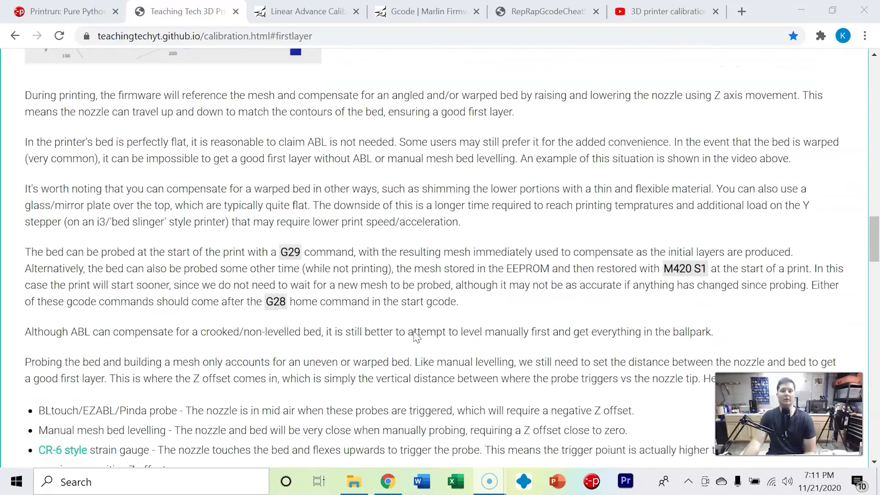
scroll(416, 336, down, 7)
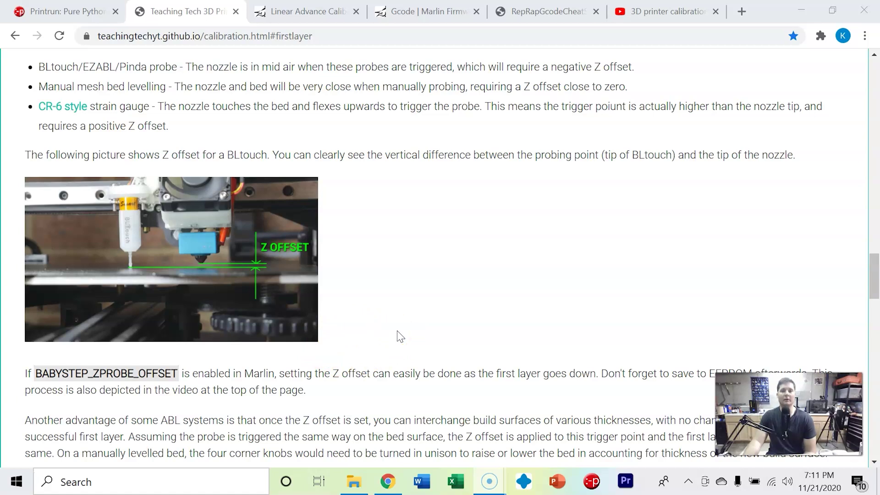
scroll(400, 337, down, 9)
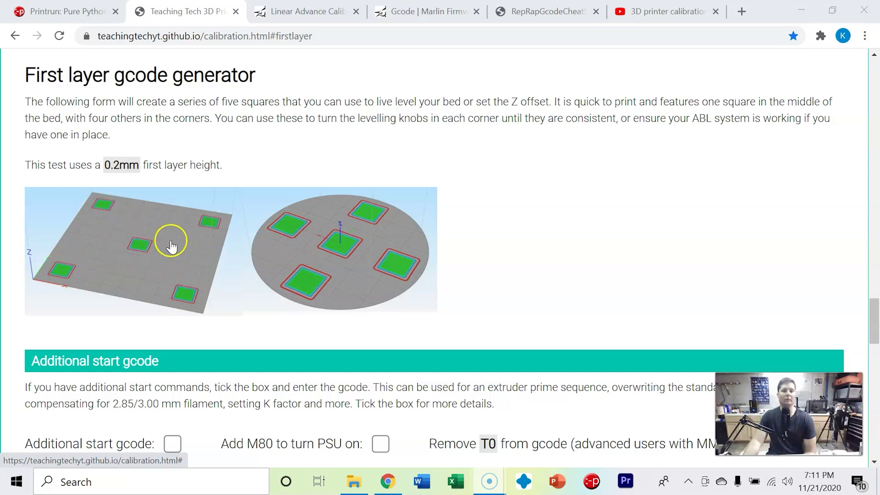
Step: Review the 220 mm bed, 200/60 °C, No ABL and 5 mm retraction settings, continuing to Interpreting Results
scroll(480, 272, down, 6)
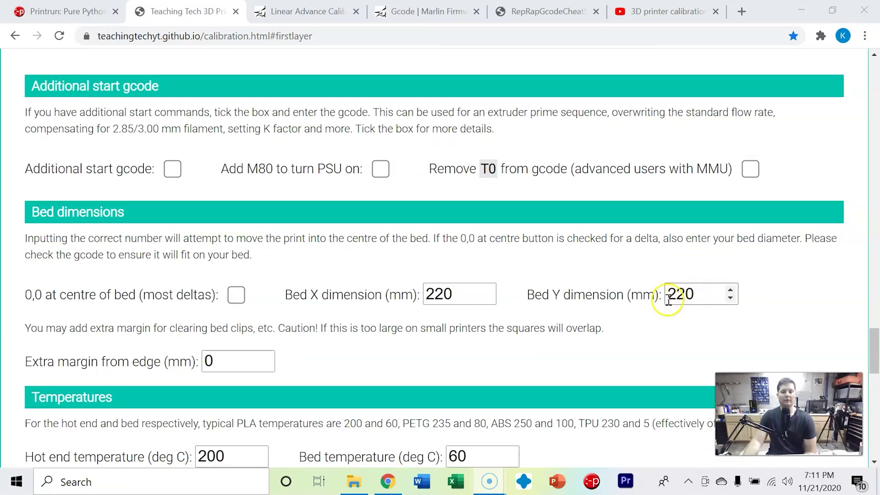
scroll(651, 303, down, 4)
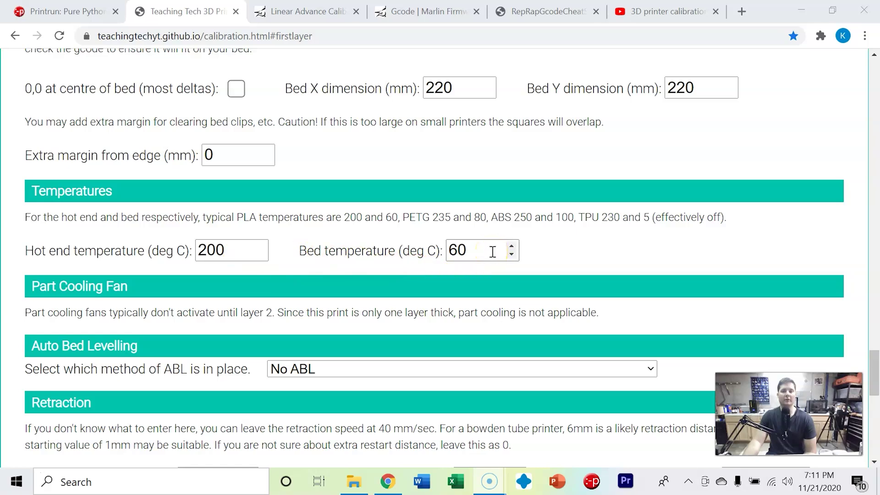
scroll(492, 252, down, 3)
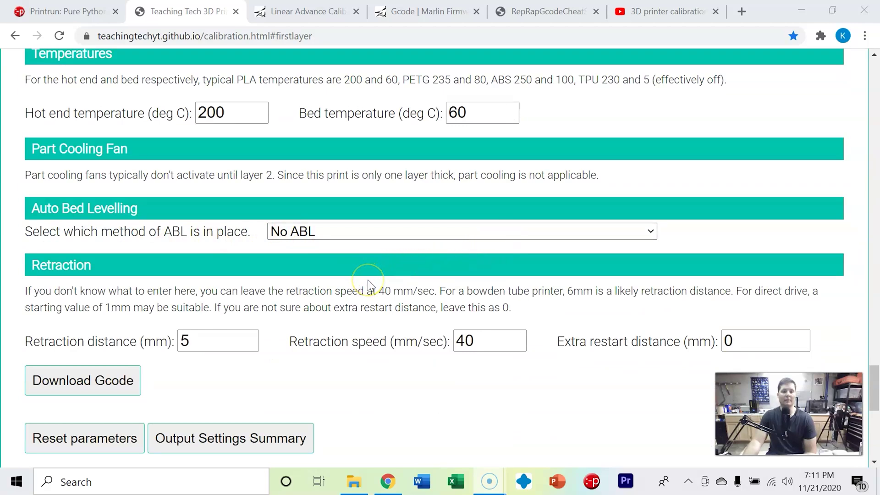
scroll(368, 283, down, 3)
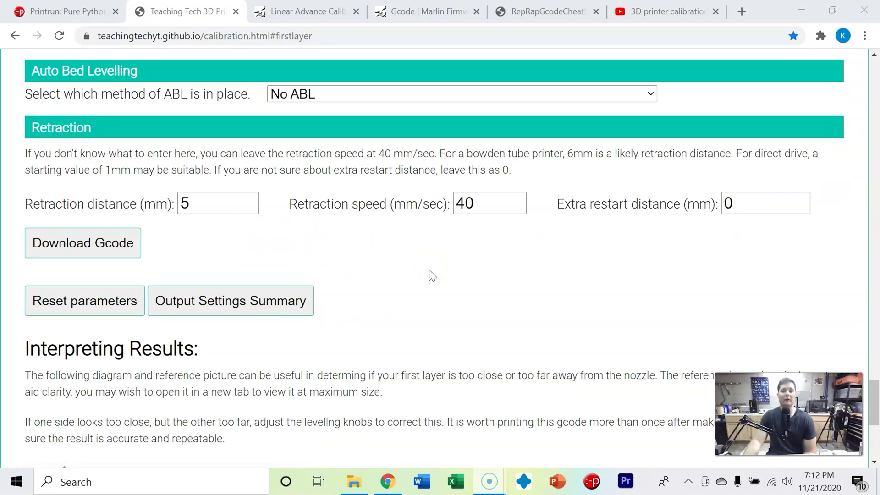
scroll(431, 275, down, 5)
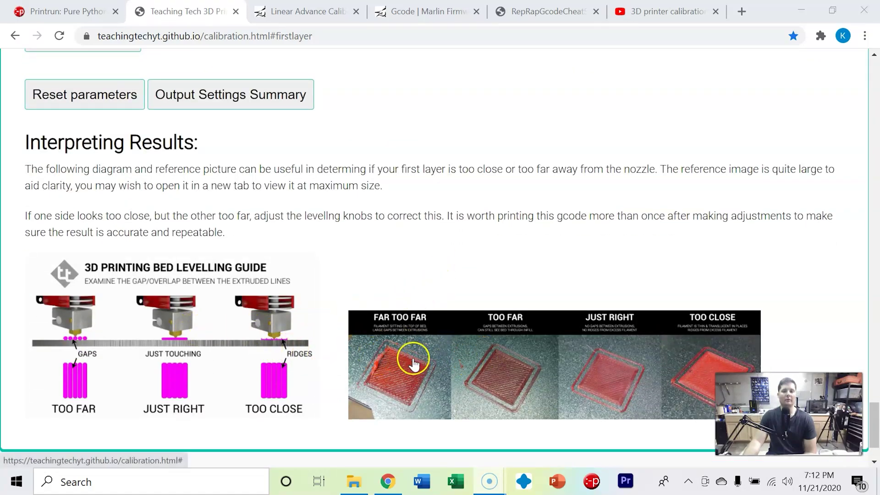
Step: View the enlarged bed levelling diagram and first-layer reference photos, then return to Retraction settings
click(241, 356)
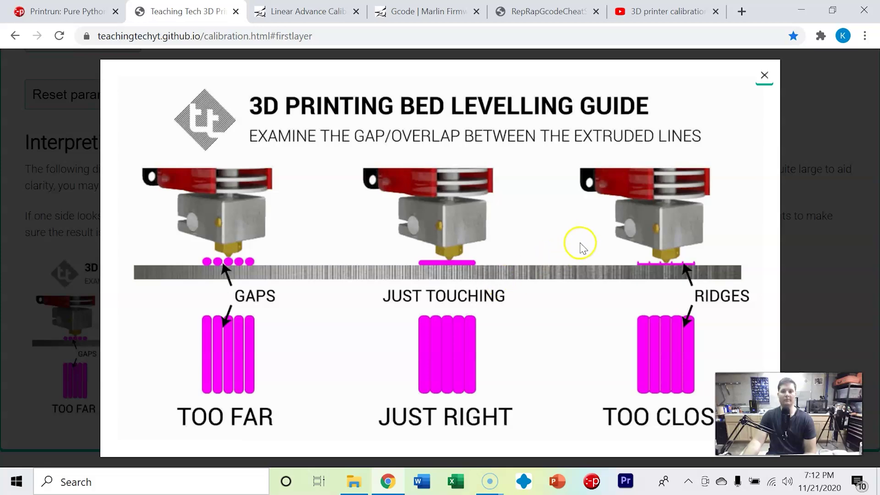
click(764, 75)
click(581, 352)
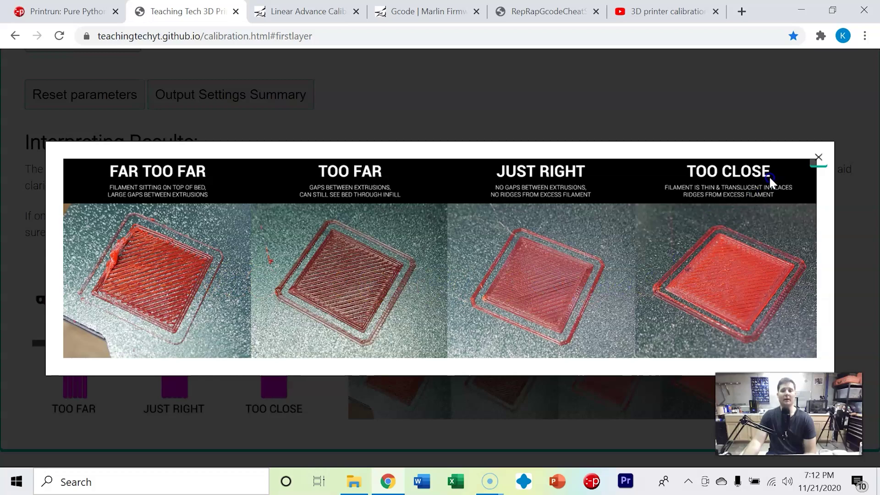
click(819, 160)
scroll(444, 213, up, 6)
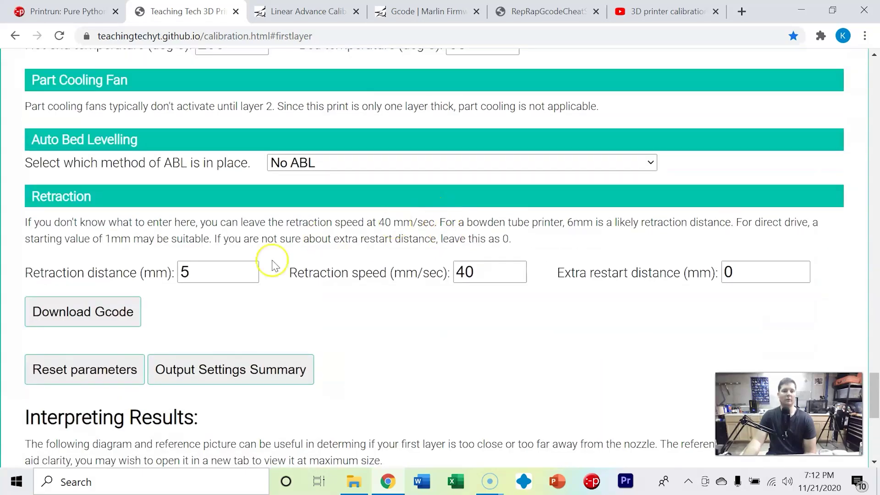
Step: Save the generated G-code as firstlayer.gcode in 3D Models > Calibration Prints, overwriting the old file
click(114, 313)
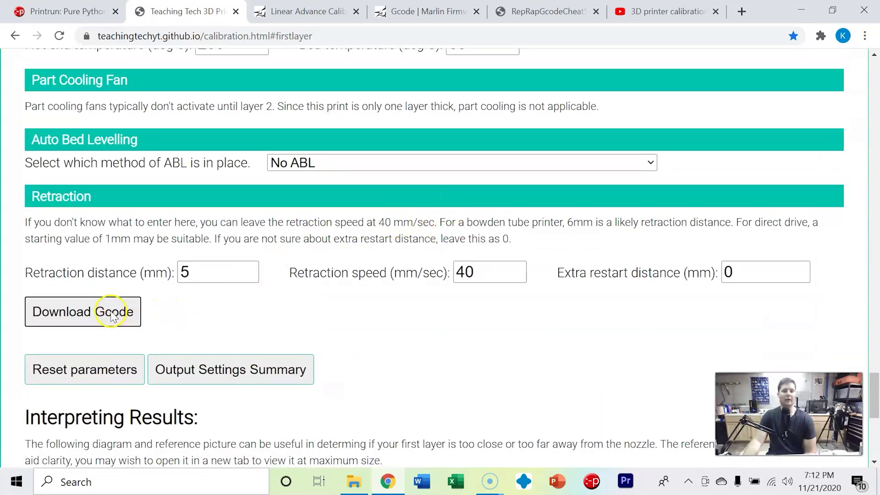
scroll(36, 189, up, 5)
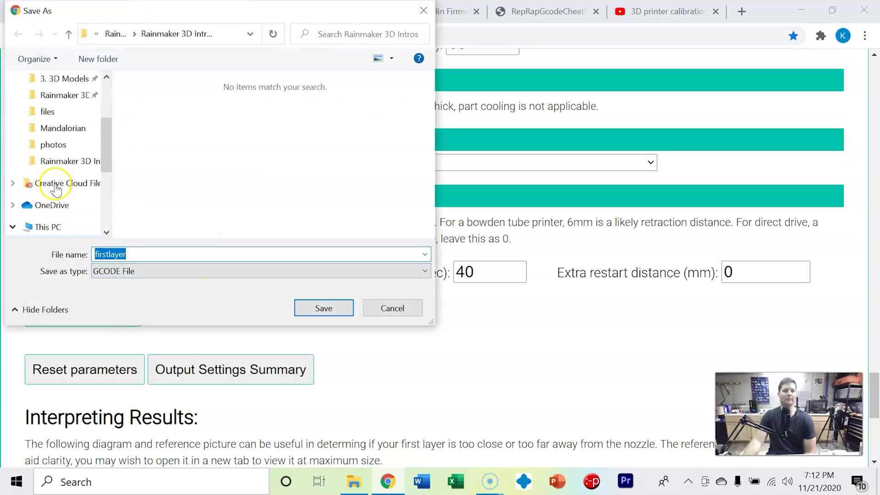
click(64, 163)
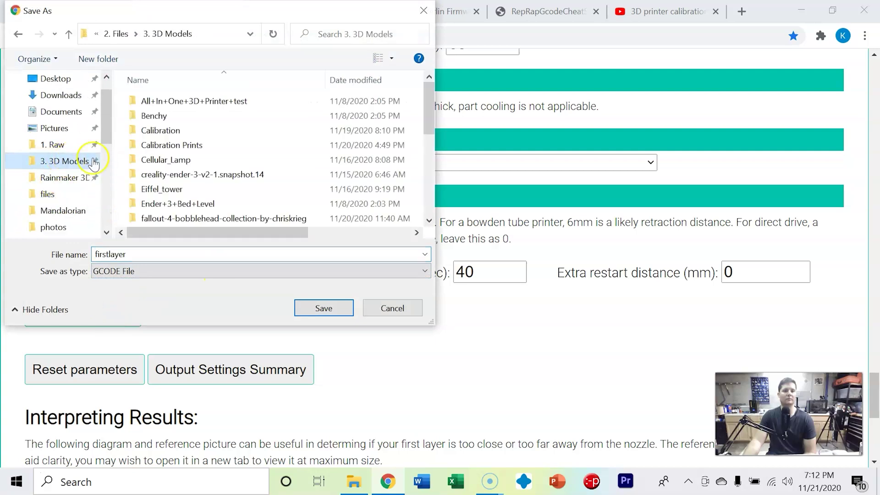
double_click(173, 144)
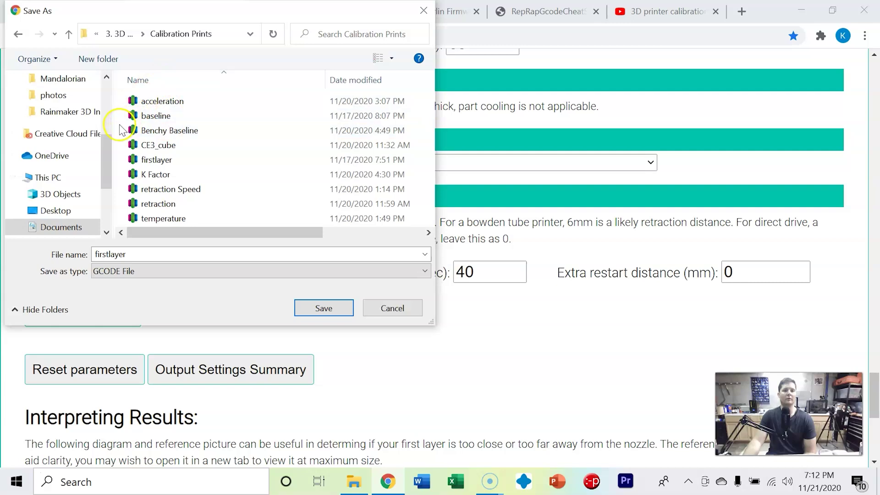
click(323, 308)
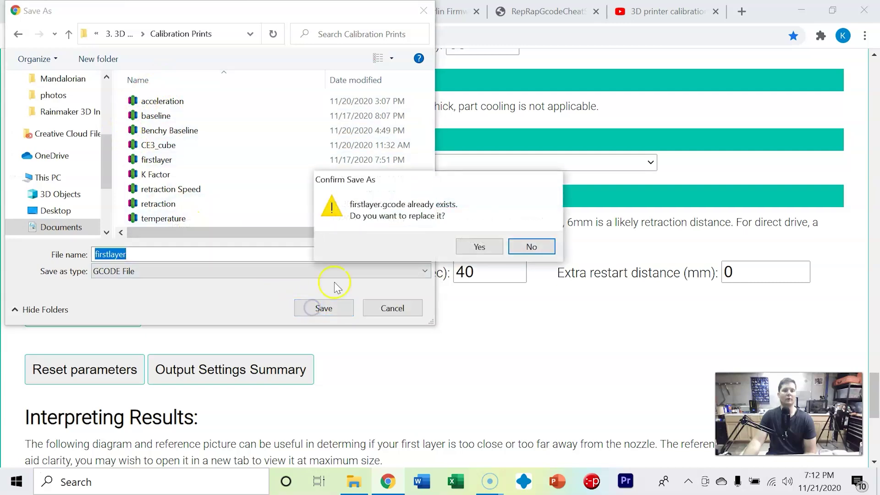
click(475, 247)
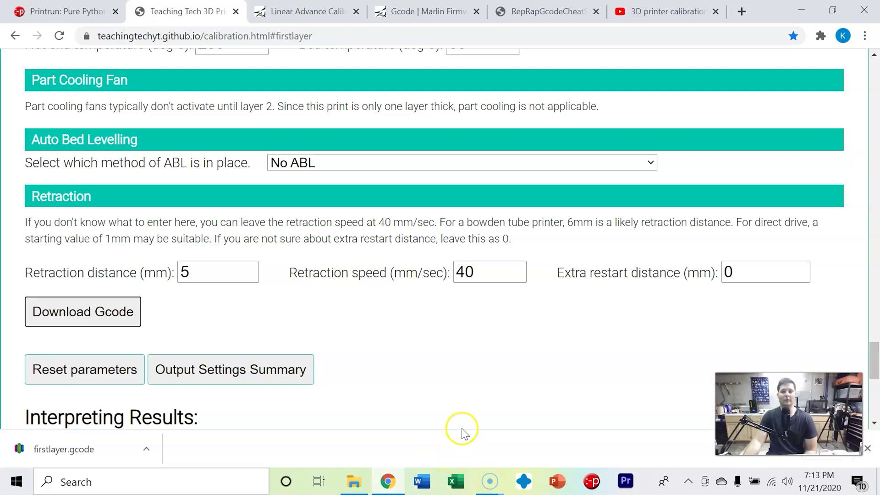
Step: Launch Simplify3D from Windows search
click(220, 485)
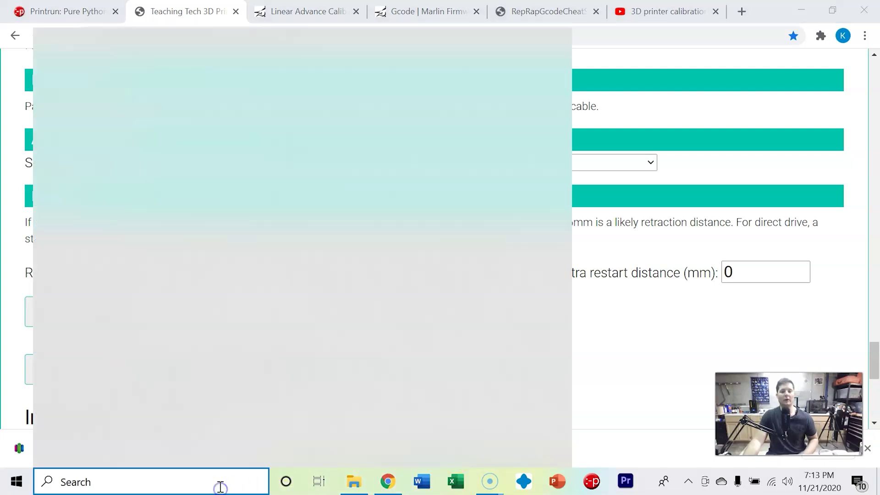
text(simp)
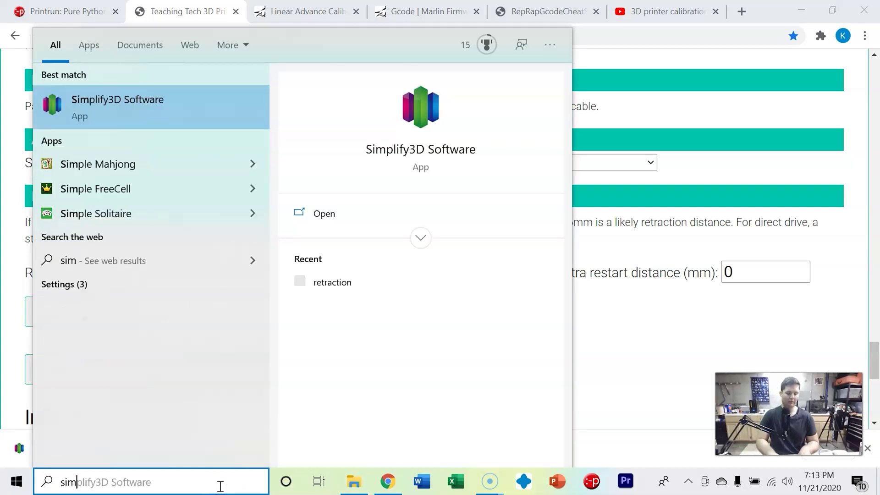
click(124, 114)
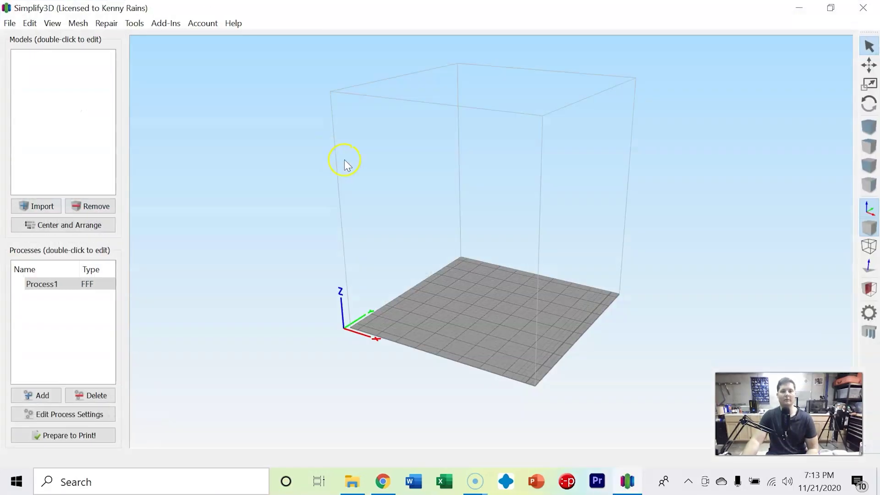
Step: Preview firstlayer.gcode via File > Preview G-Code File and zoom in on the five squares
click(10, 24)
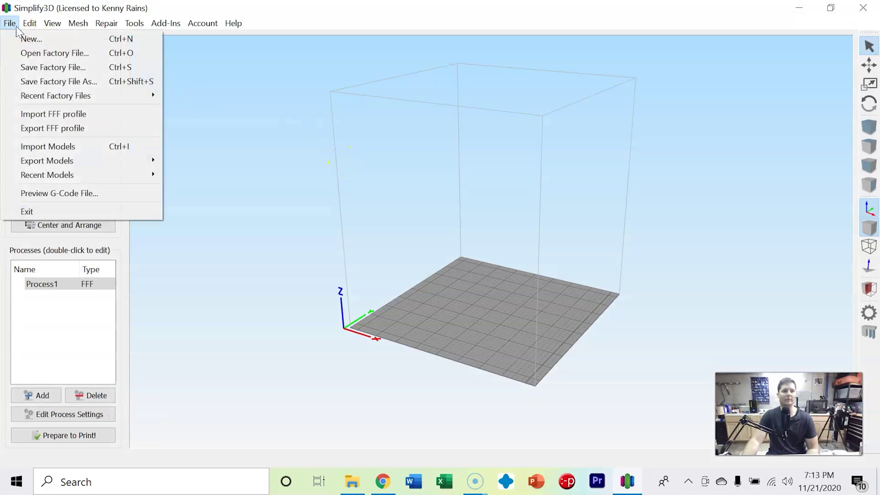
click(83, 193)
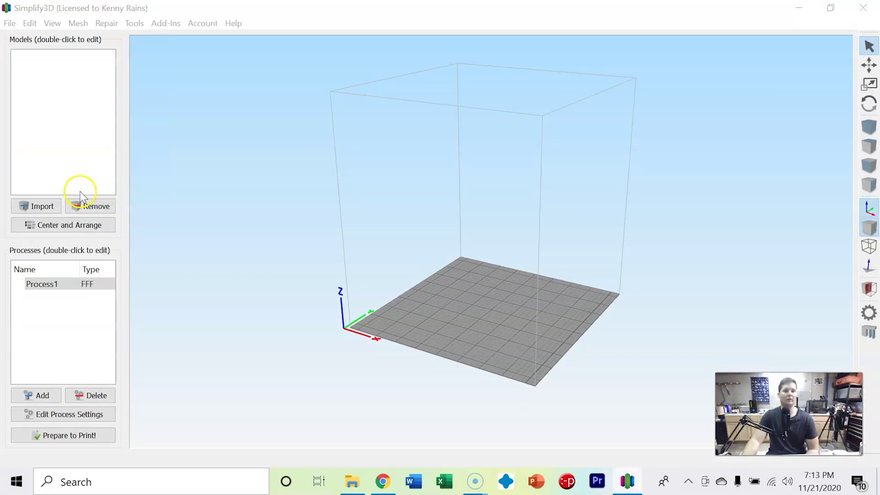
click(163, 176)
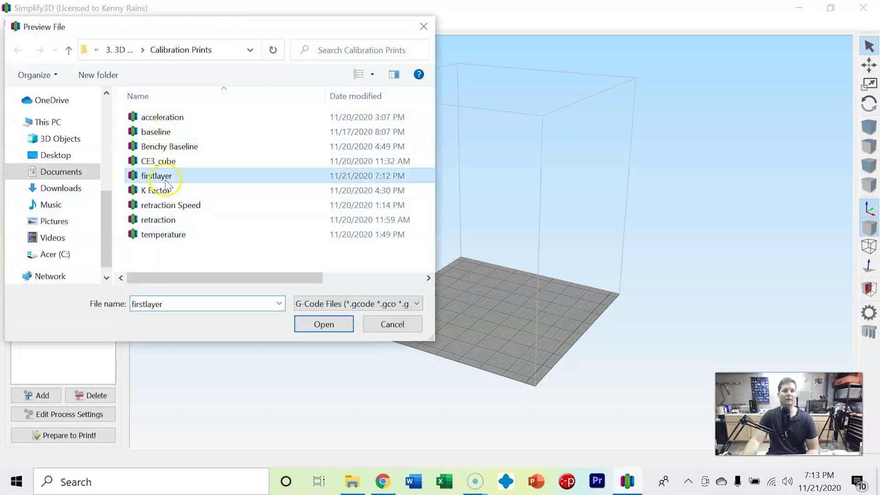
click(324, 316)
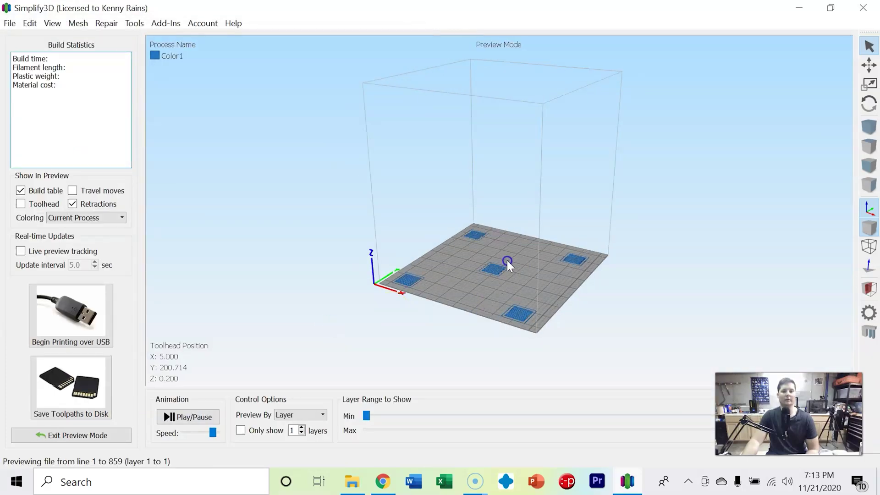
scroll(493, 274, up, 3)
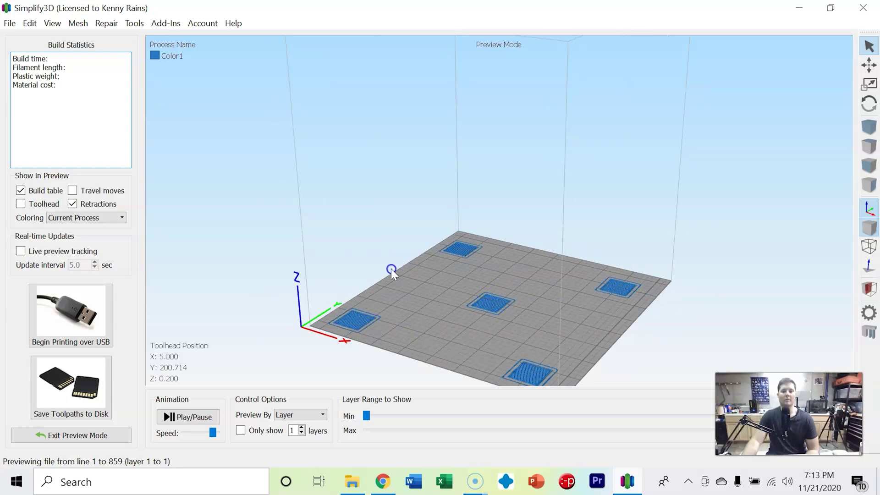
scroll(499, 326, up, 3)
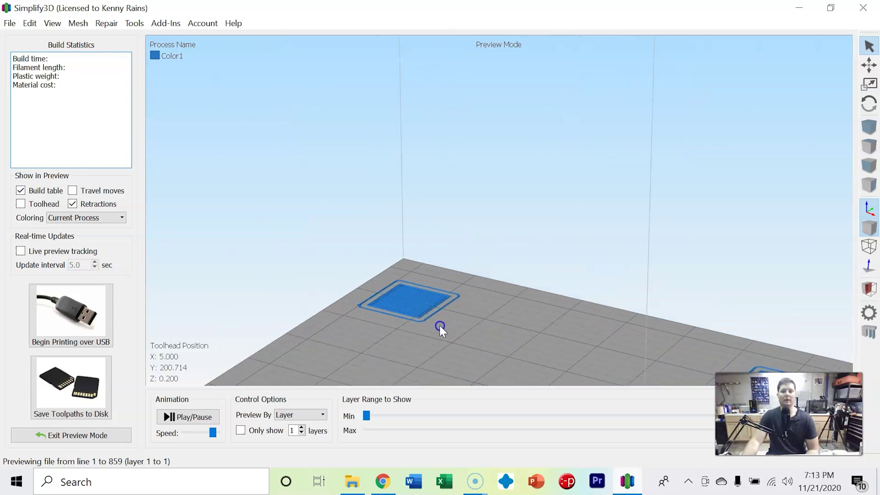
scroll(439, 327, down, 6)
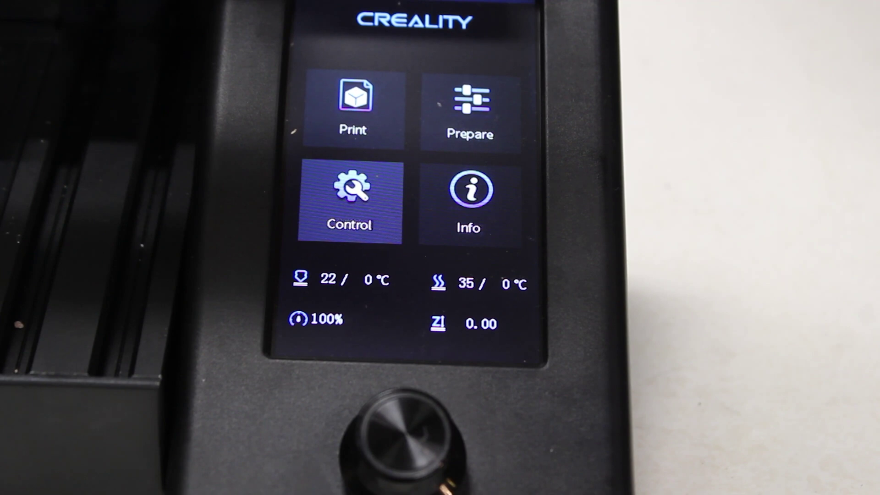
Step: Choose Print on the printer's menu and start printing firstlayer.gcode
scroll(403, 431, down, 1)
scroll(403, 431, up, 1)
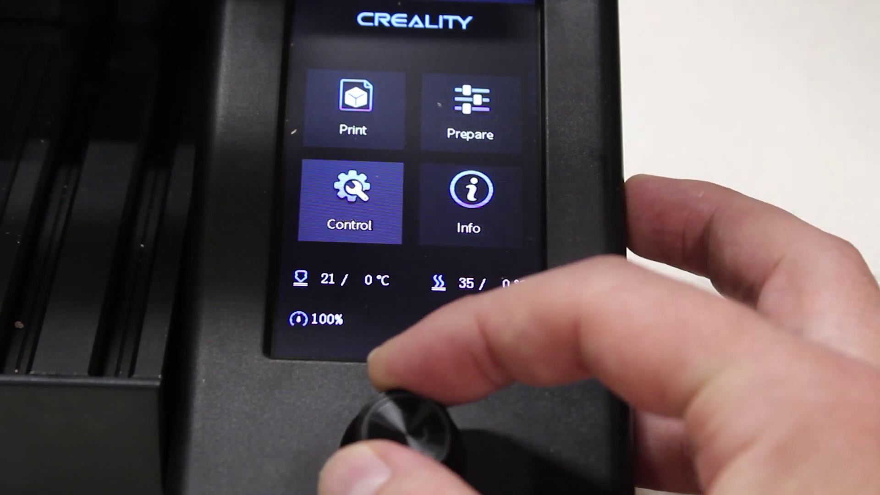
scroll(403, 431, up, 2)
click(404, 431)
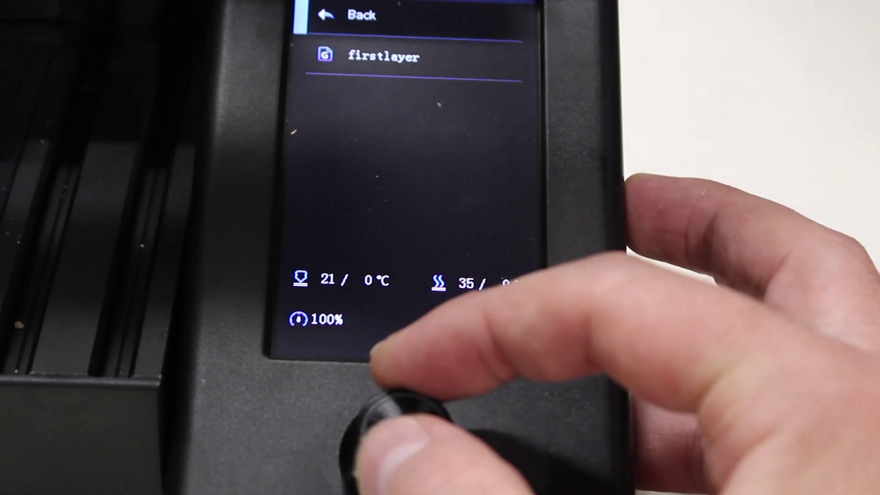
scroll(403, 431, down, 1)
click(403, 431)
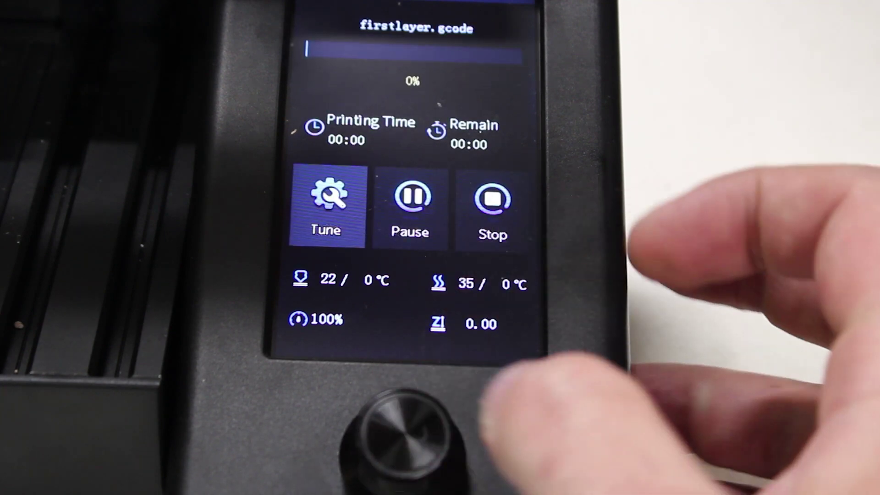